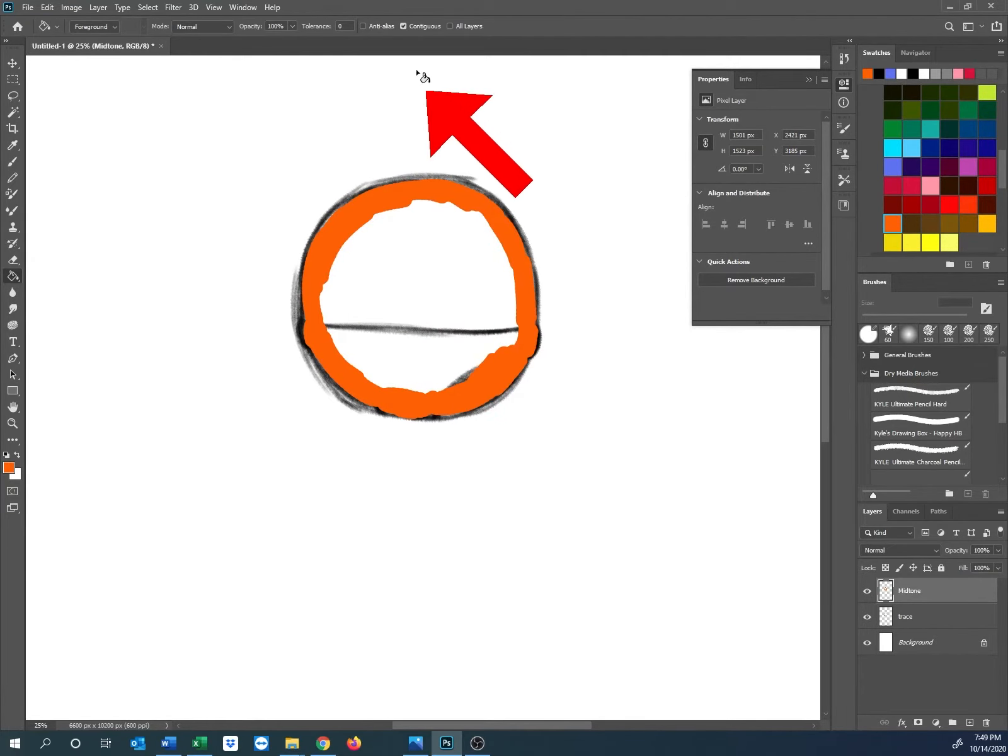
Fill the inside of the orange ring completely with orange and set the Midtone layer's blend mode to Multiply.
click(412, 288)
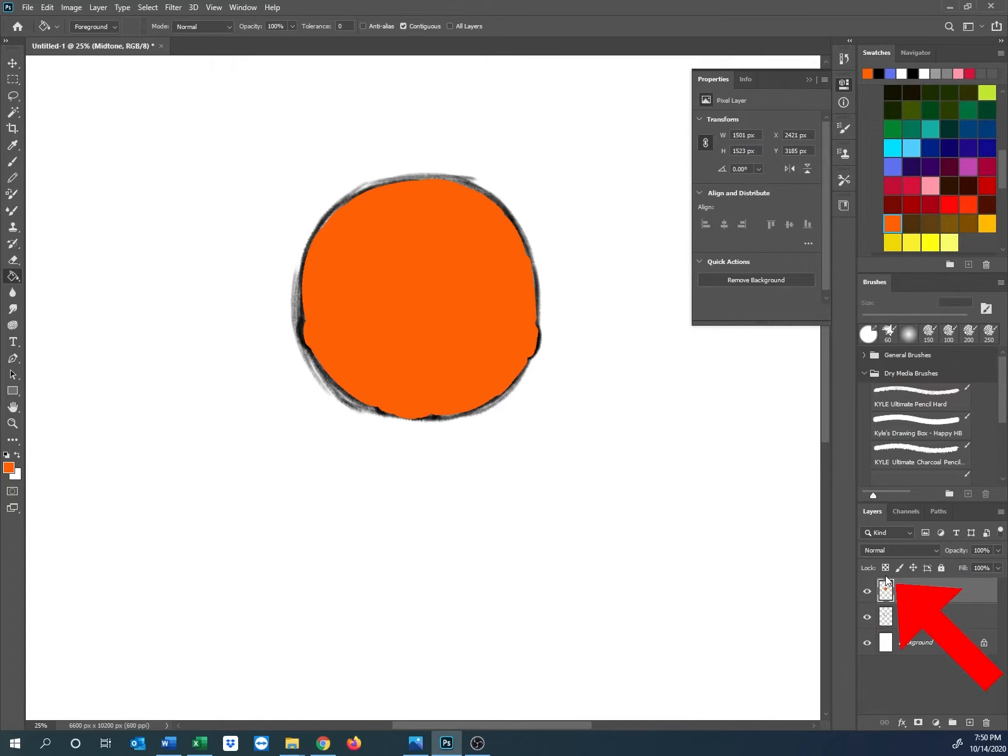
click(889, 549)
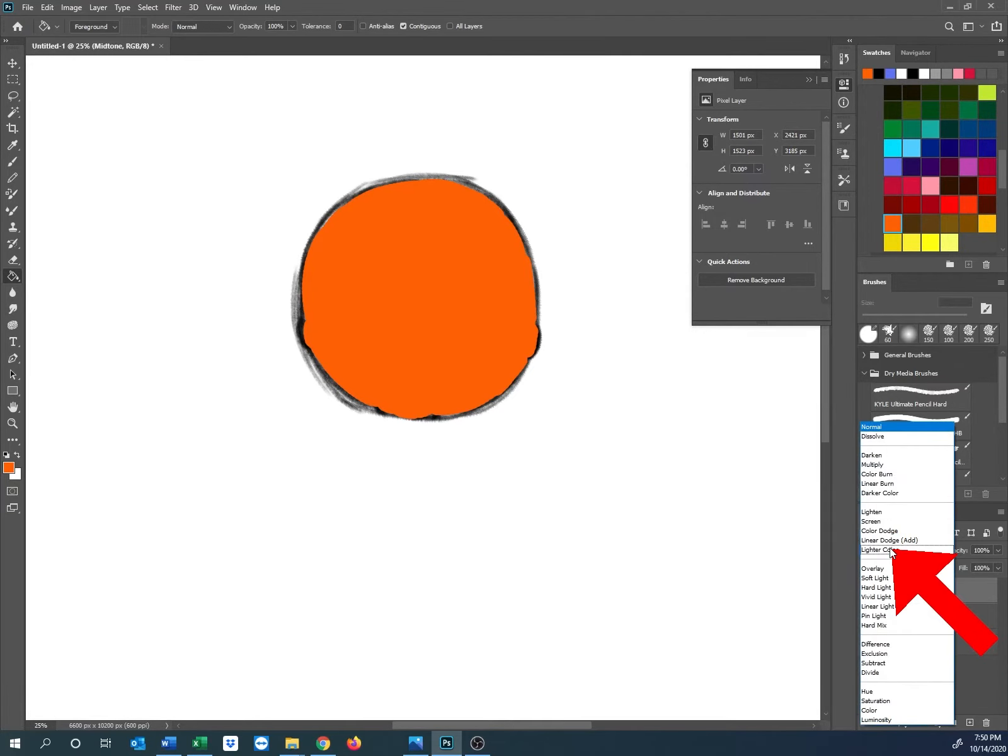
click(895, 464)
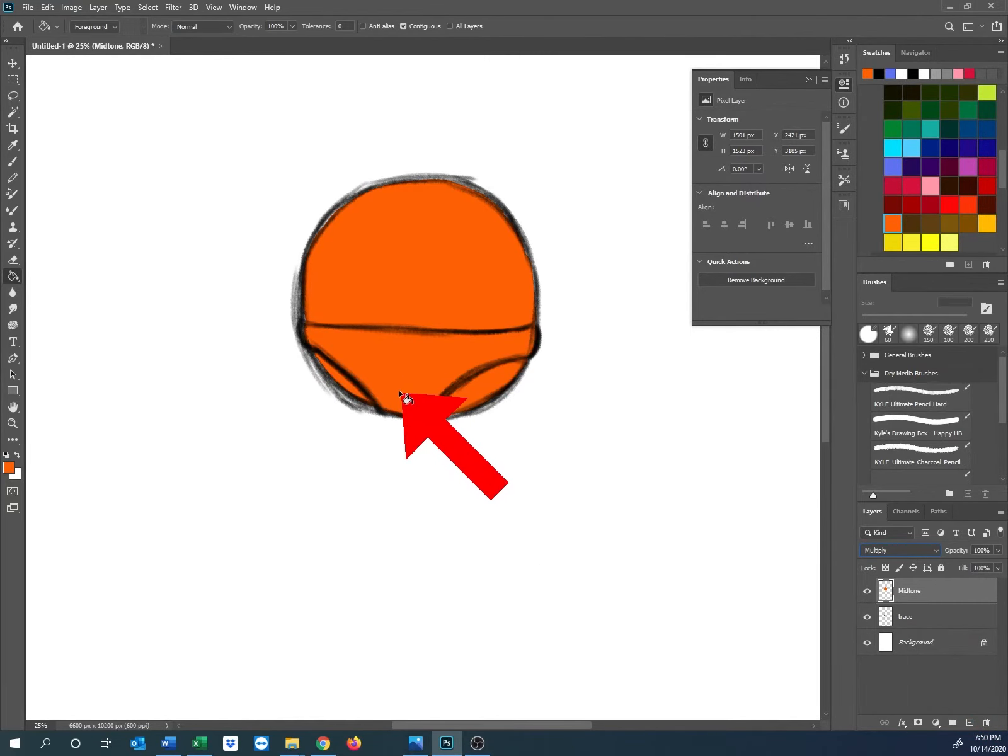
Choose the periwinkle blue swatch and try painting over the lower part of the circle with the 150 px Pencil, undoing the strokes.
click(893, 167)
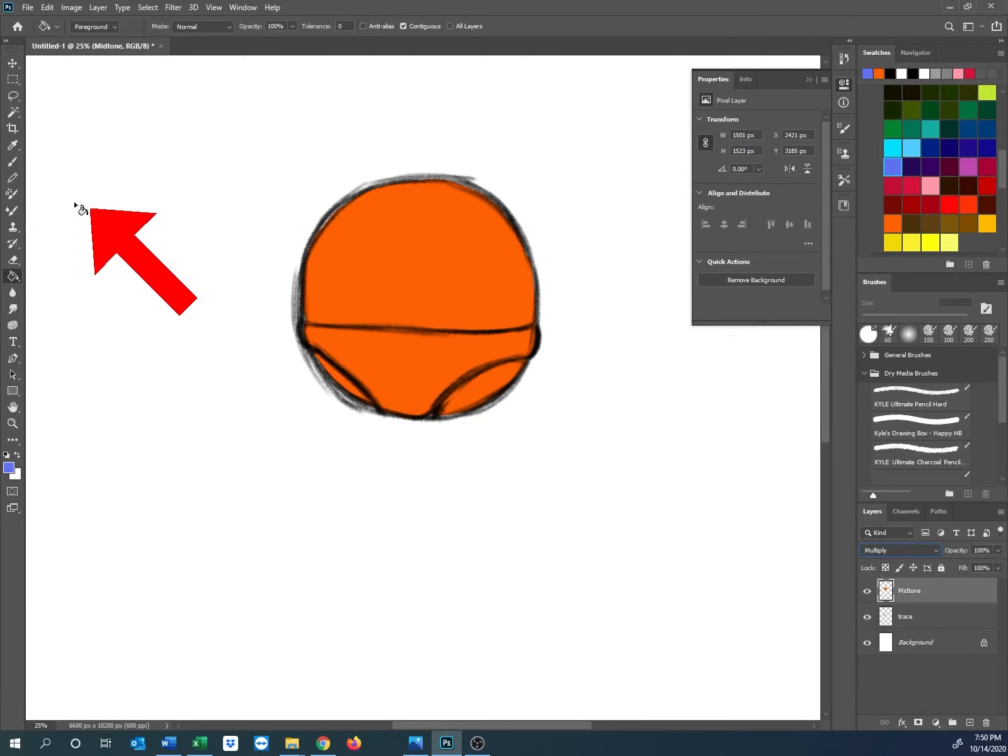
click(12, 177)
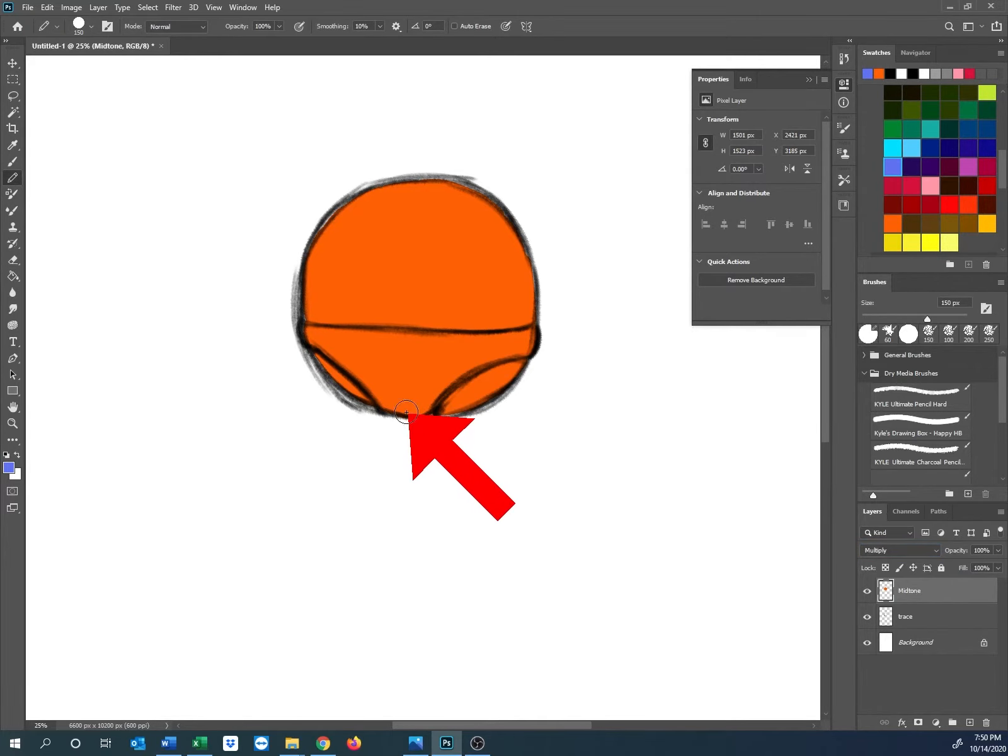
mouse_move(554, 336)
mouse_down()
mouse_move(509, 358)
mouse_move(479, 434)
mouse_move(435, 424)
mouse_move(330, 337)
mouse_move(297, 328)
mouse_move(395, 390)
mouse_move(461, 382)
mouse_up()
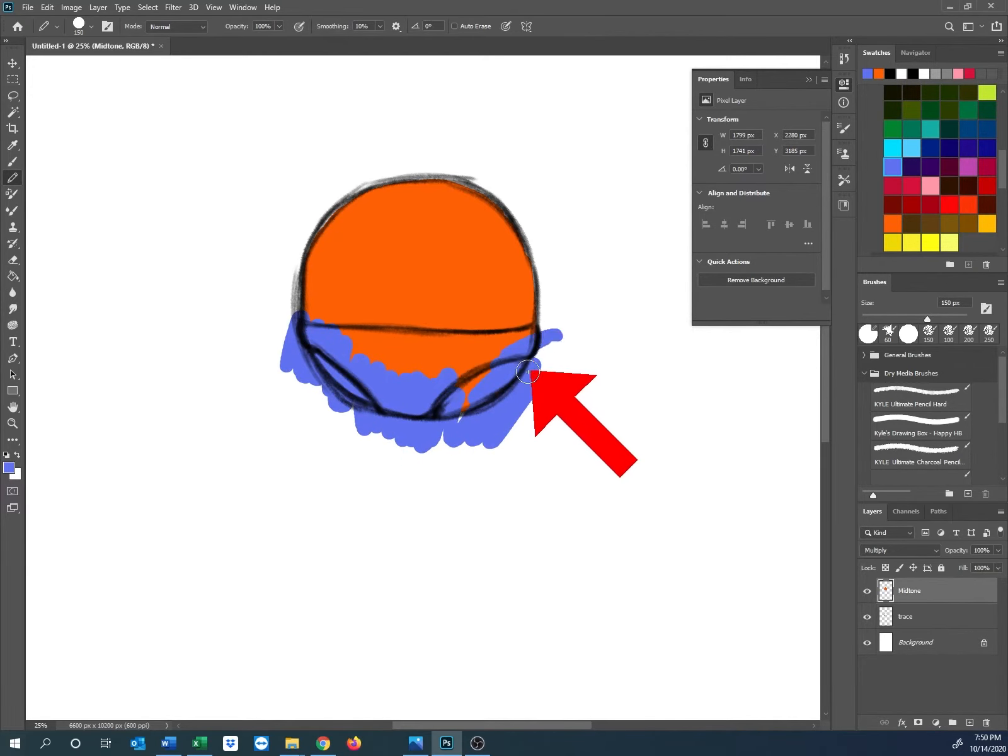
key(ctrl+z)
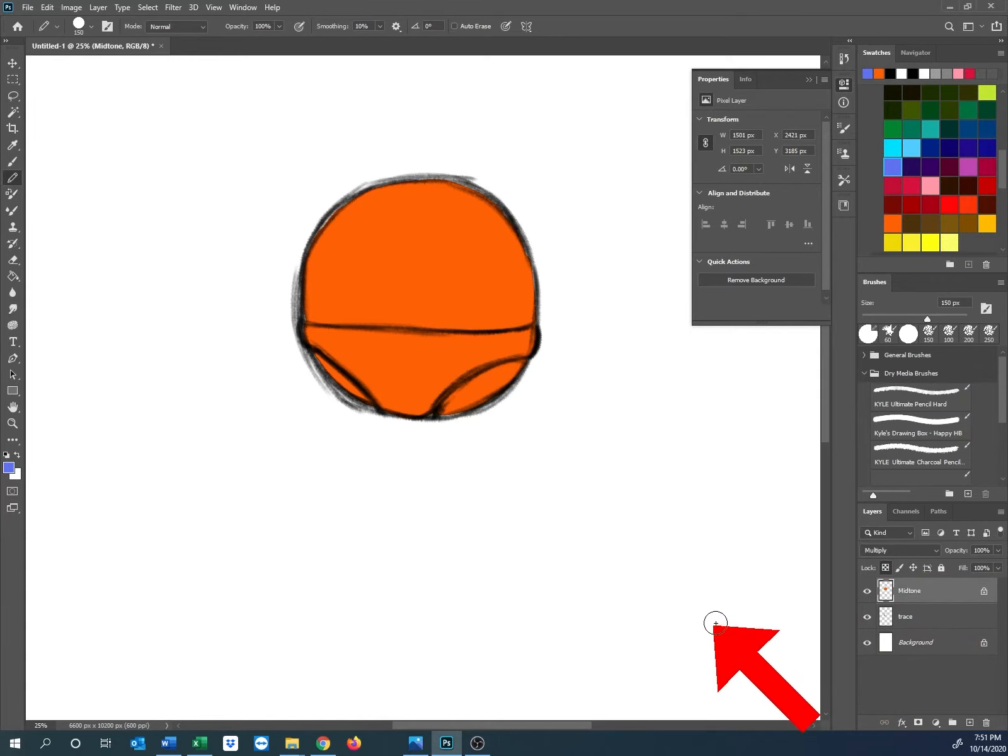
Lock the Midtone layer's transparent pixels and paint the brief-shaped area in the circle's lower part blue with the Pencil.
click(886, 568)
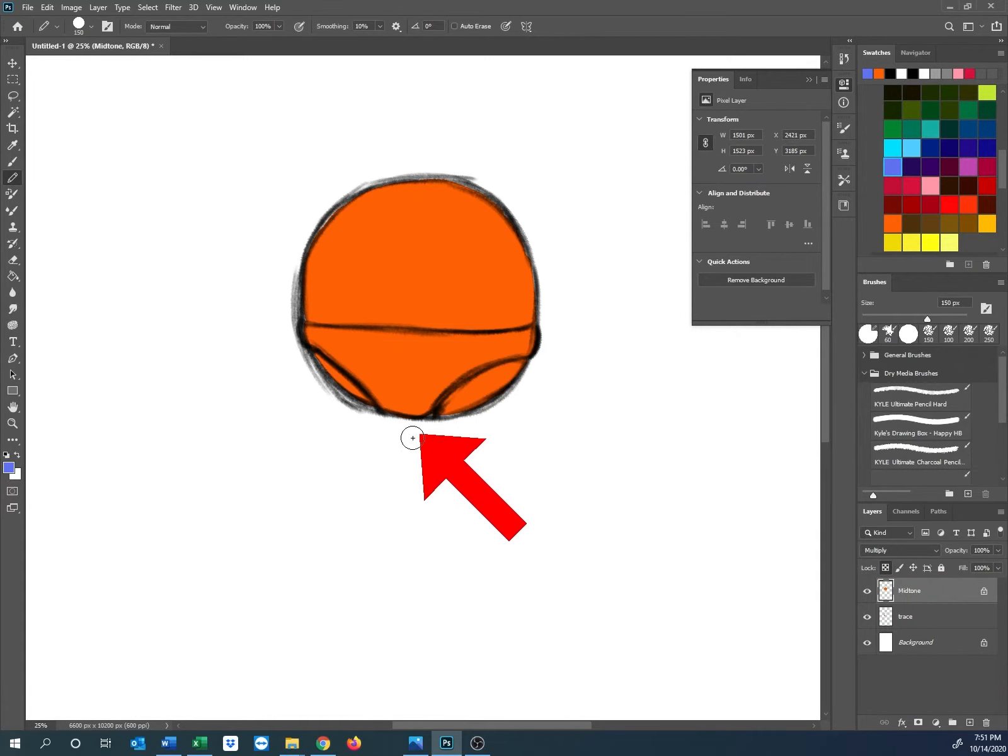
mouse_move(531, 381)
mouse_down()
mouse_move(560, 320)
mouse_move(481, 379)
mouse_move(505, 390)
mouse_move(444, 435)
mouse_move(466, 349)
mouse_move(448, 320)
mouse_move(425, 316)
mouse_move(388, 374)
mouse_move(359, 403)
mouse_move(331, 409)
mouse_move(310, 341)
mouse_move(368, 312)
mouse_up()
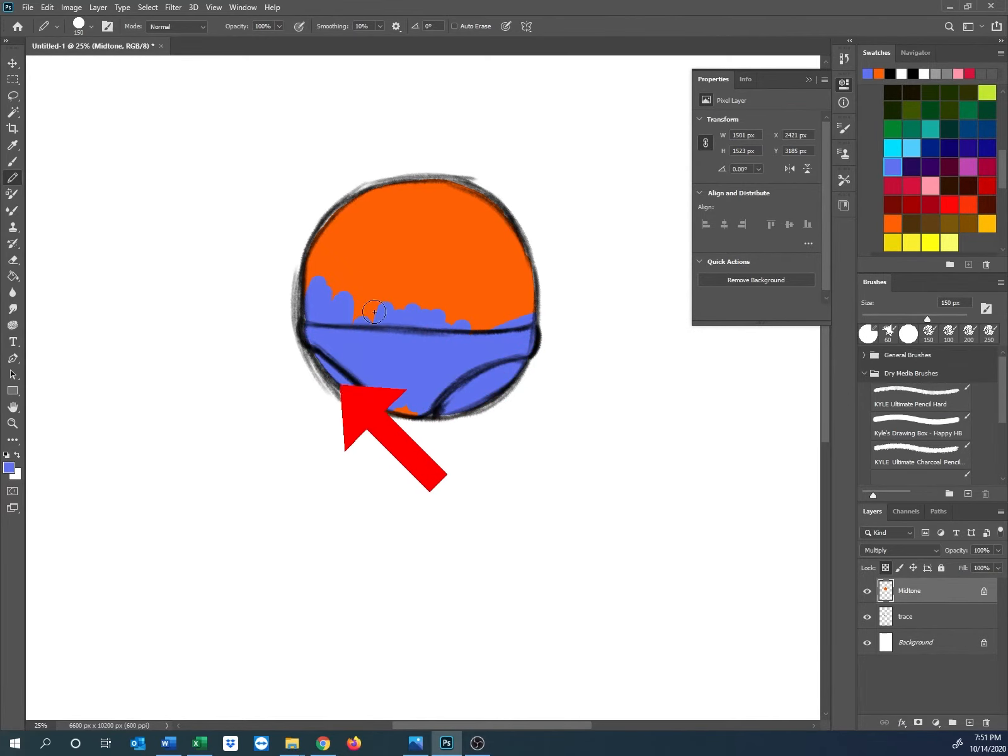
mouse_move(558, 315)
mouse_down()
mouse_move(457, 334)
mouse_move(496, 283)
mouse_move(384, 343)
mouse_move(351, 319)
mouse_move(384, 238)
mouse_move(426, 237)
mouse_up()
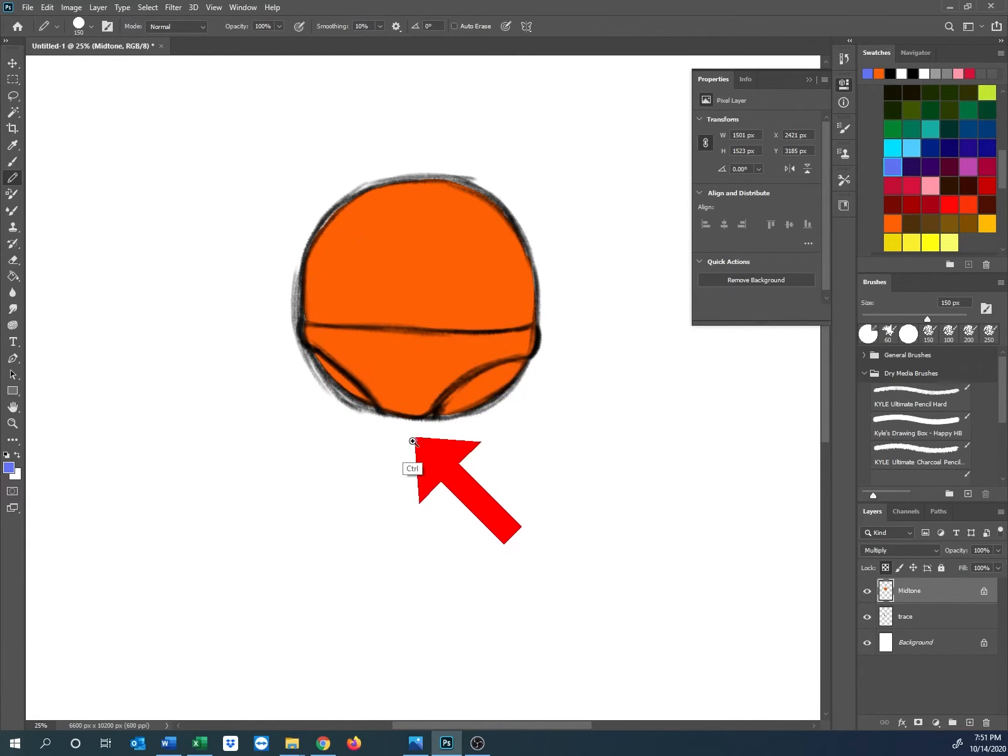
key(ctrl+plus)
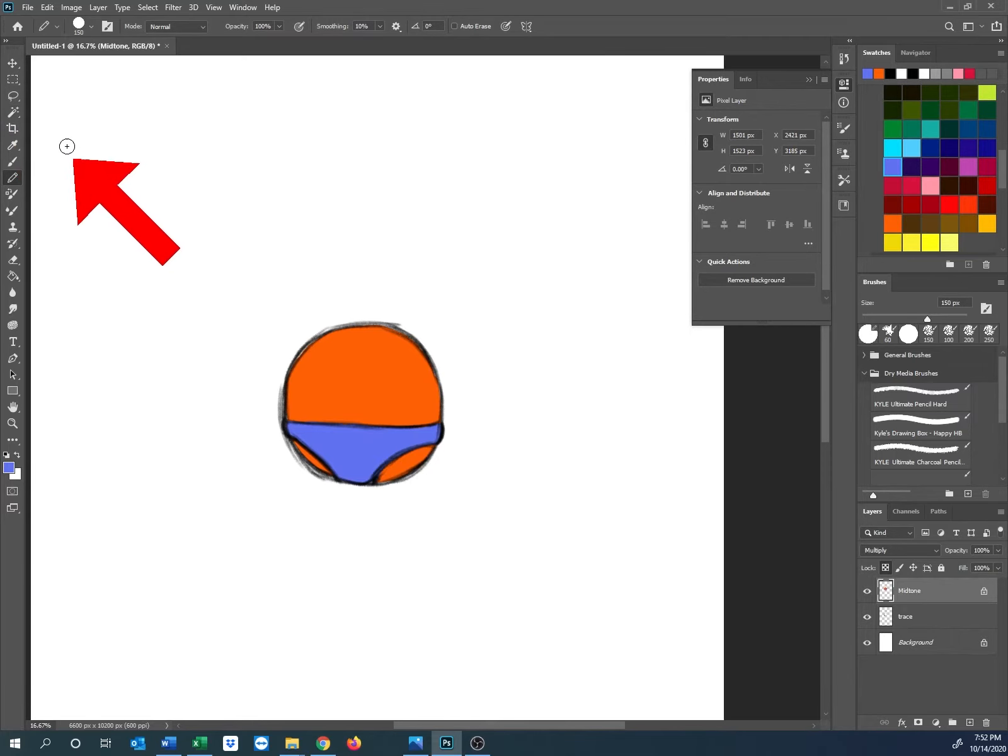
Select all the orange areas of the Midtone layer at once with the Magic Wand, leaving Contiguous off.
key(w)
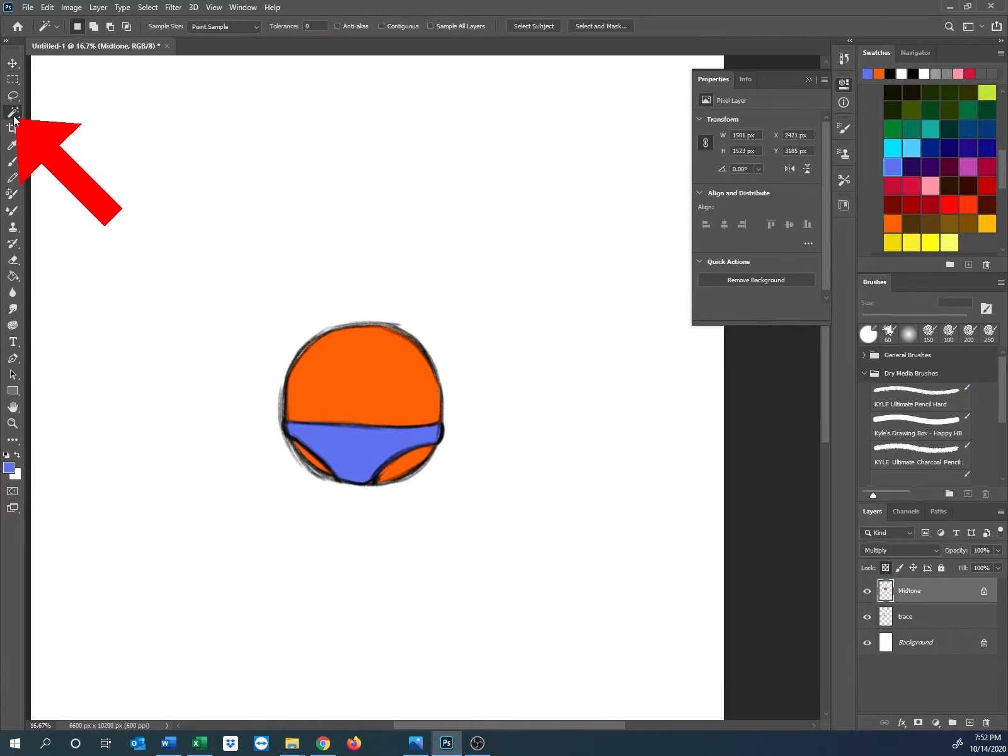
right_click(13, 112)
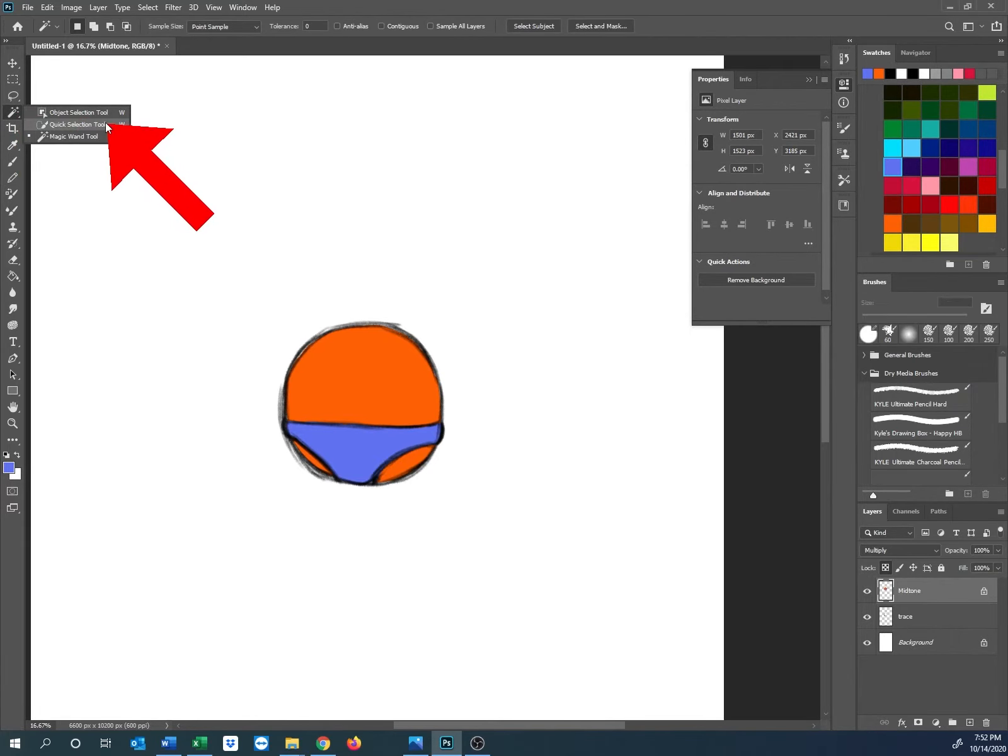
click(72, 136)
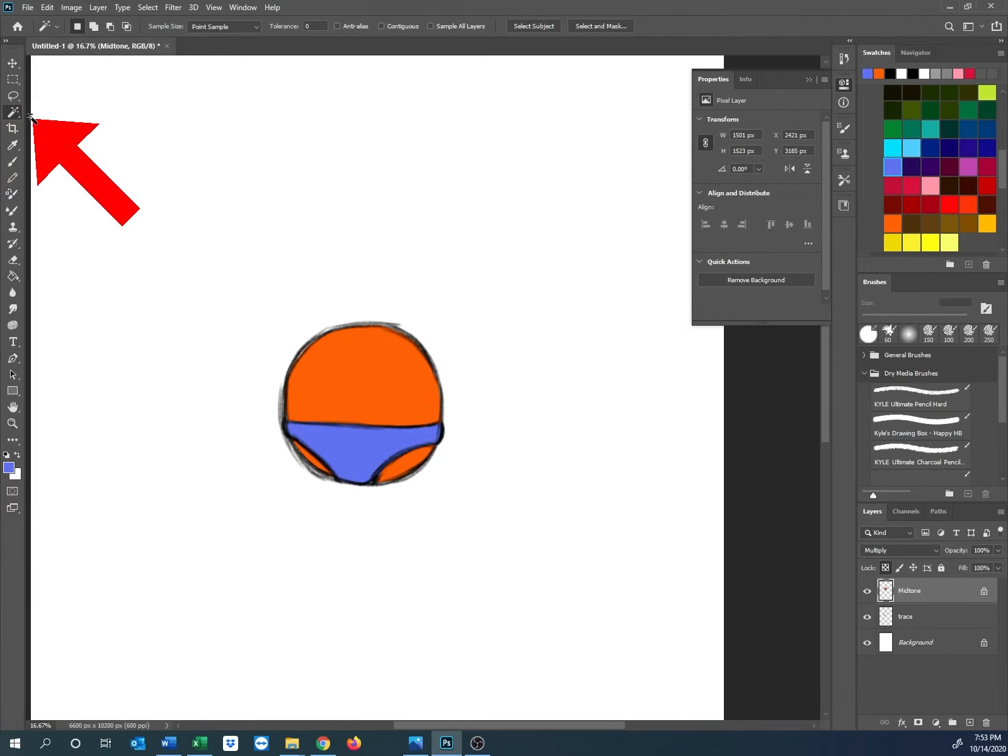
click(365, 403)
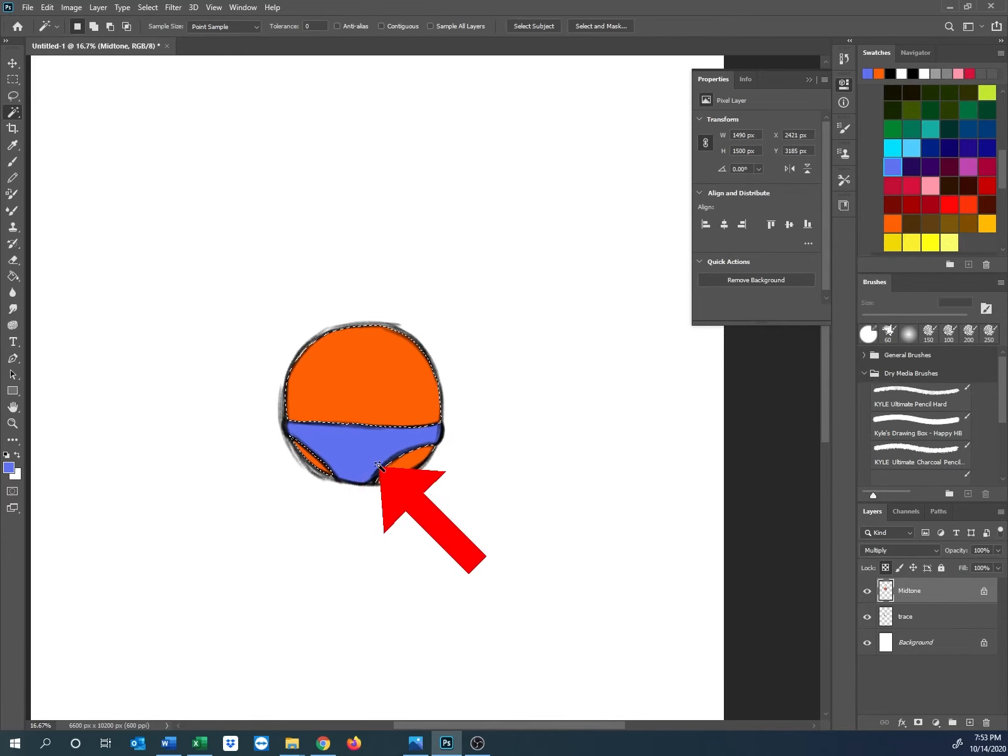
With Contiguous enabled, reselect only the upper orange area, adding the two lower orange patches and subtracting them again.
key(ctrl+d)
click(381, 26)
click(369, 375)
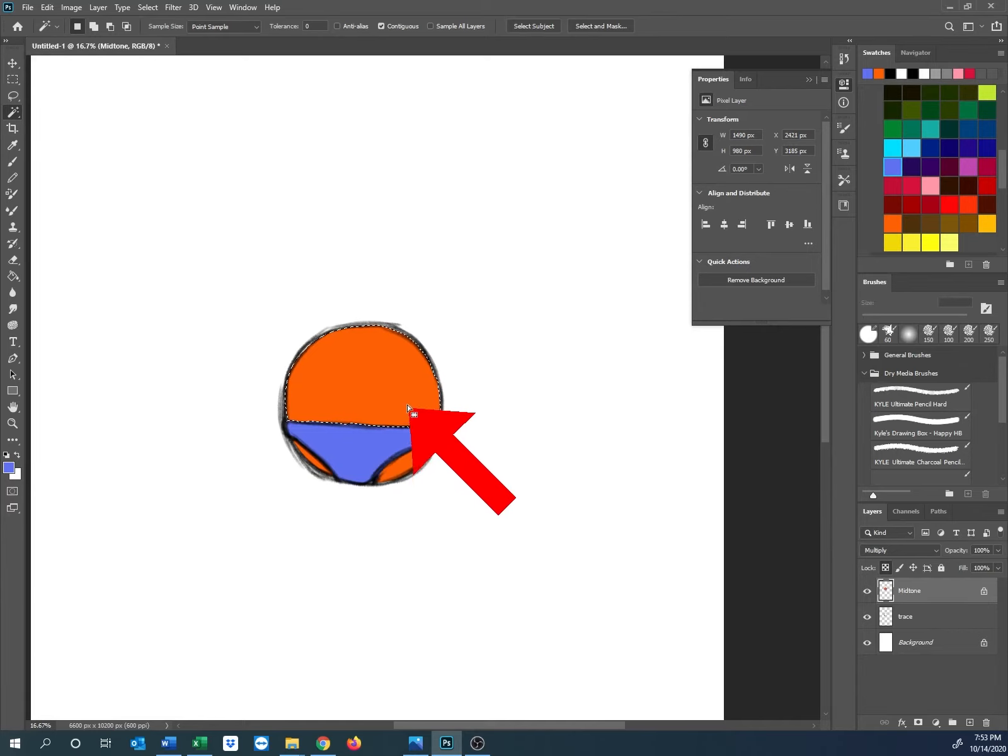
shift+click(406, 464)
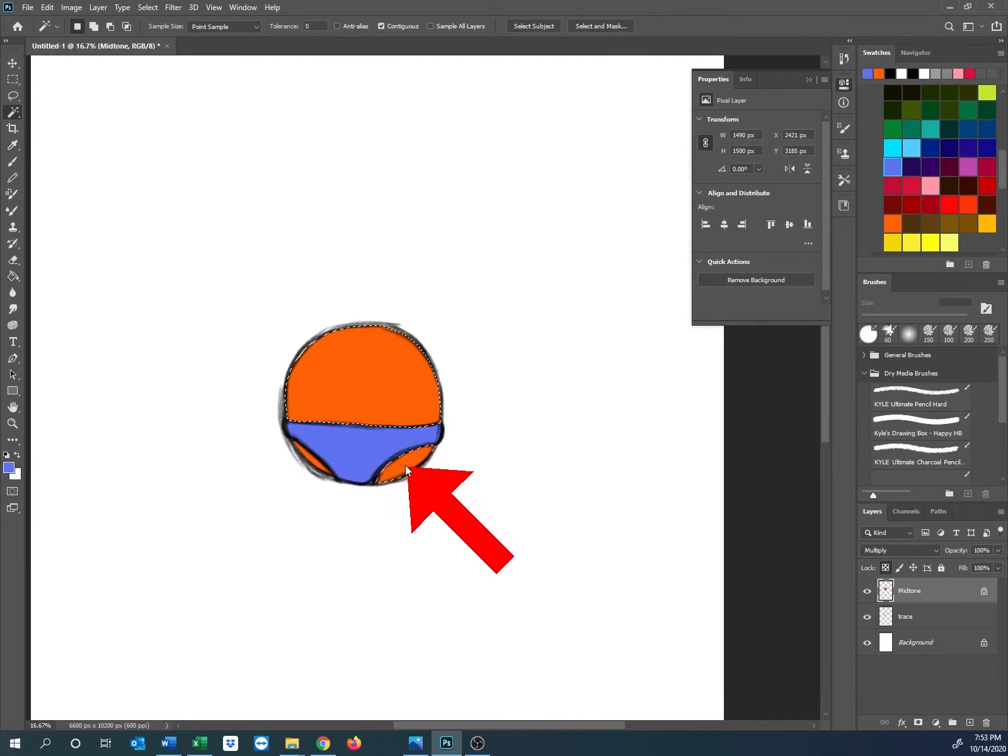
shift+click(299, 467)
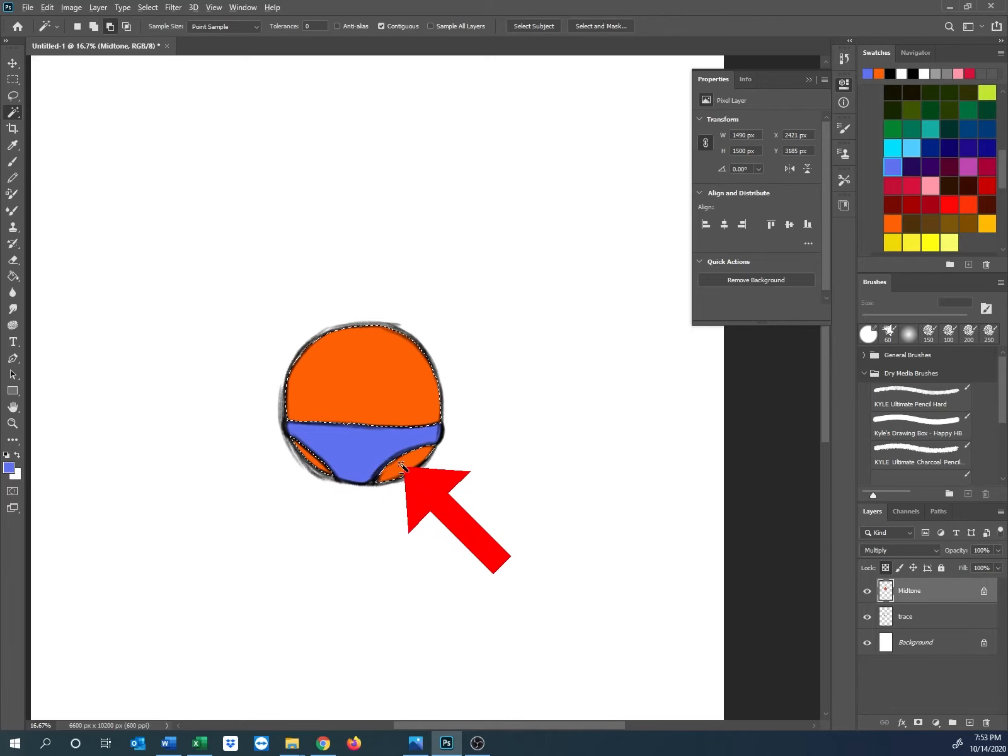
alt+click(311, 457)
alt+click(313, 460)
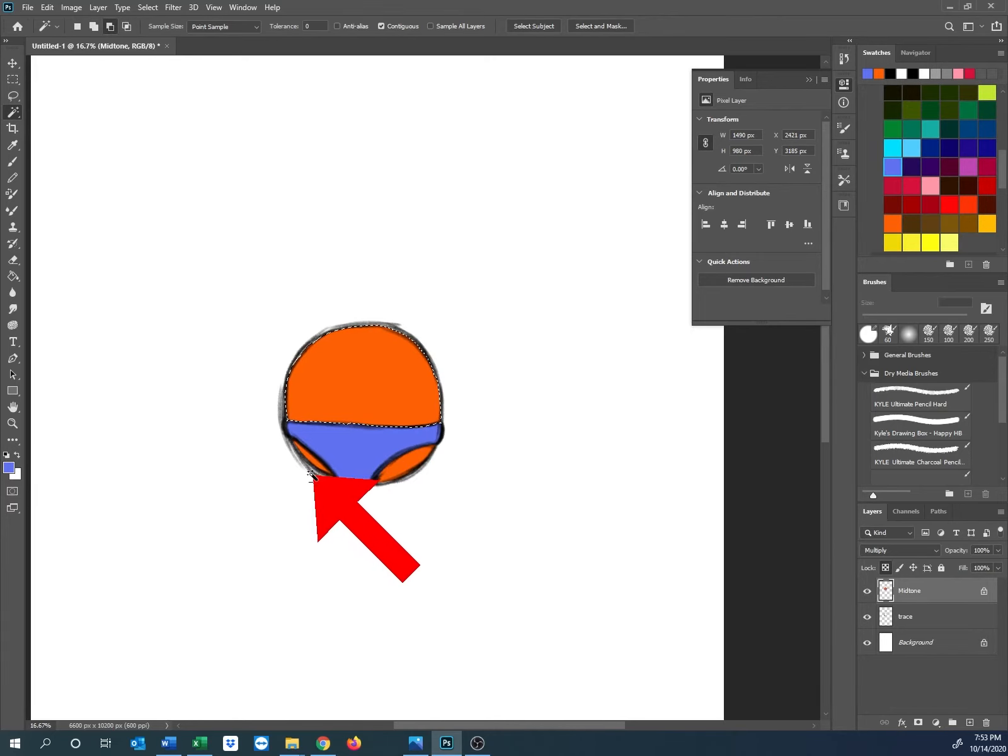
Turn Contiguous off and select every orange area of the circle with the Magic Wand.
click(381, 26)
click(354, 376)
click(354, 376)
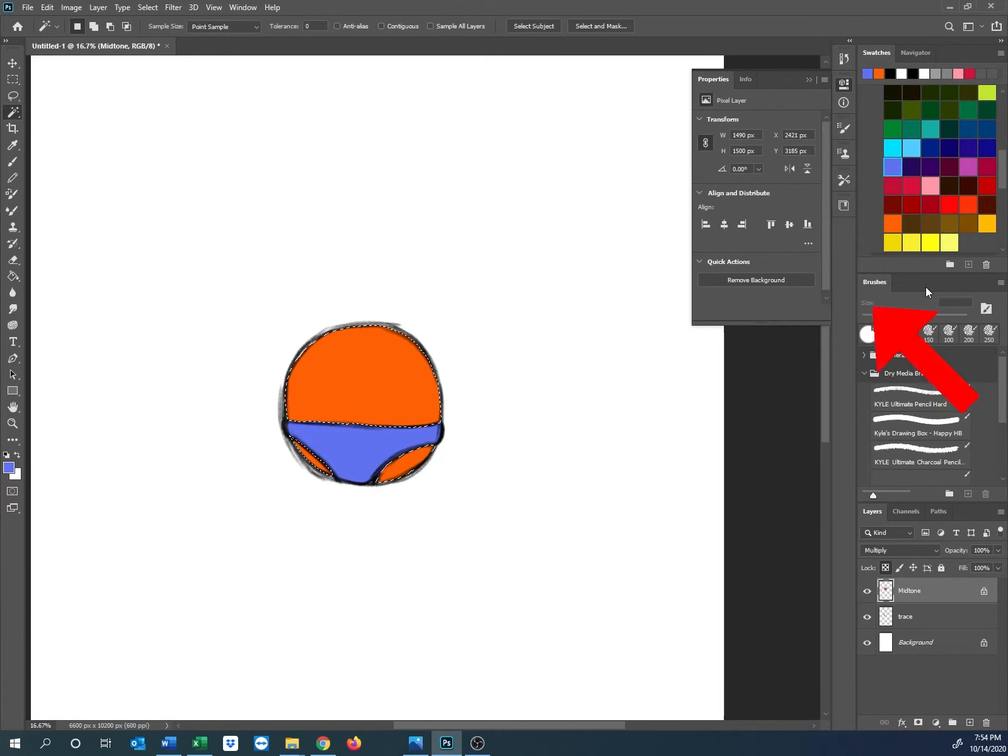
Try out yellow, blue and dark brown as the foreground colour, and fill the selected areas with amber yellow.
click(893, 242)
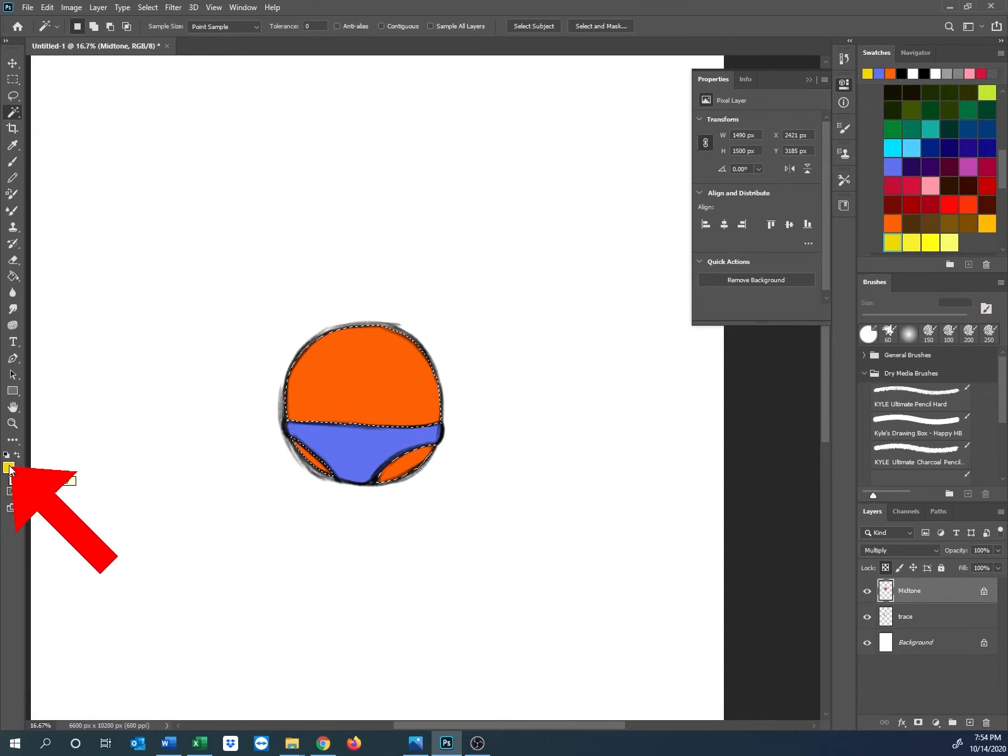
click(892, 166)
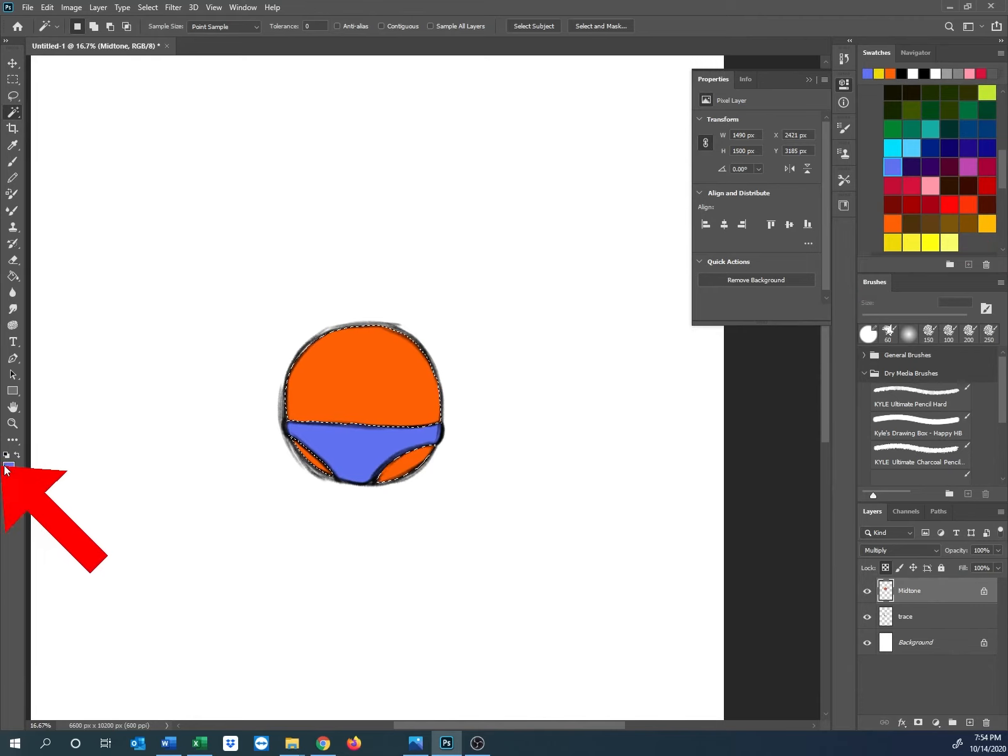
click(987, 204)
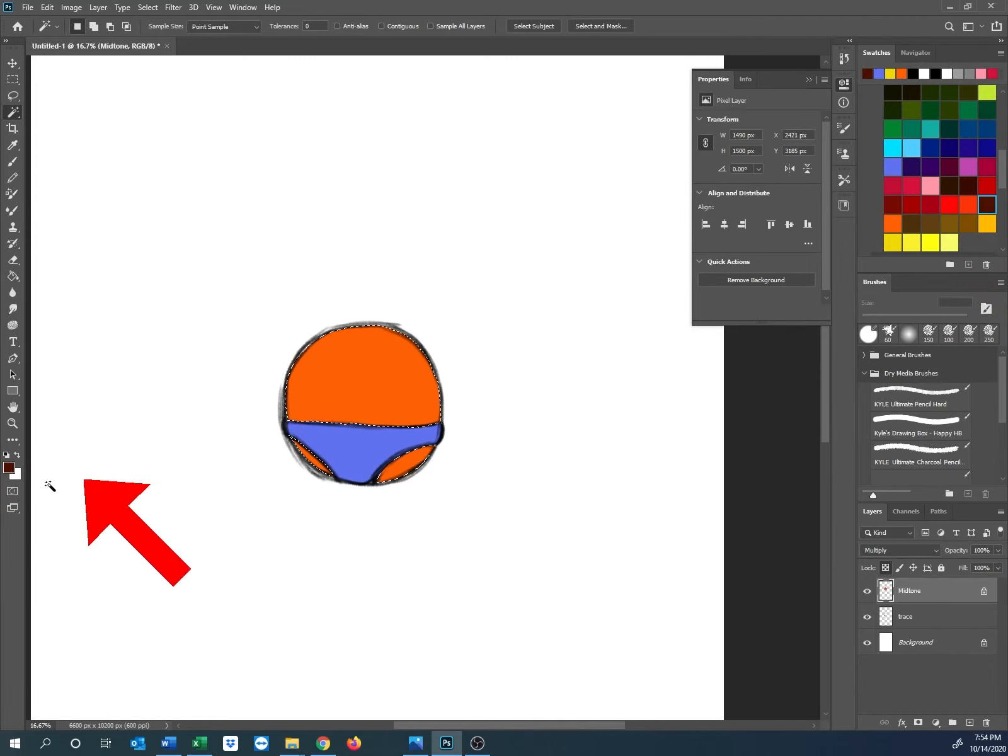
click(987, 223)
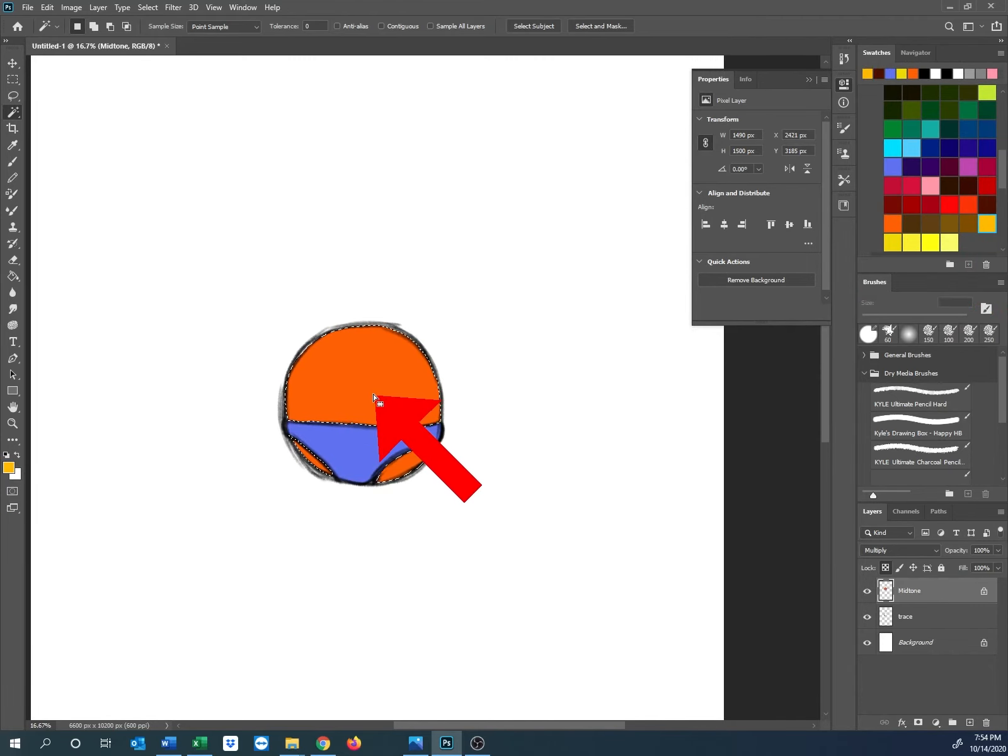
key(alt+BackSpace)
Fill the selected areas with dark olive green and recolour them using Hue/Saturation at Hue -33, Saturation +100 and Lightness +53.
click(911, 110)
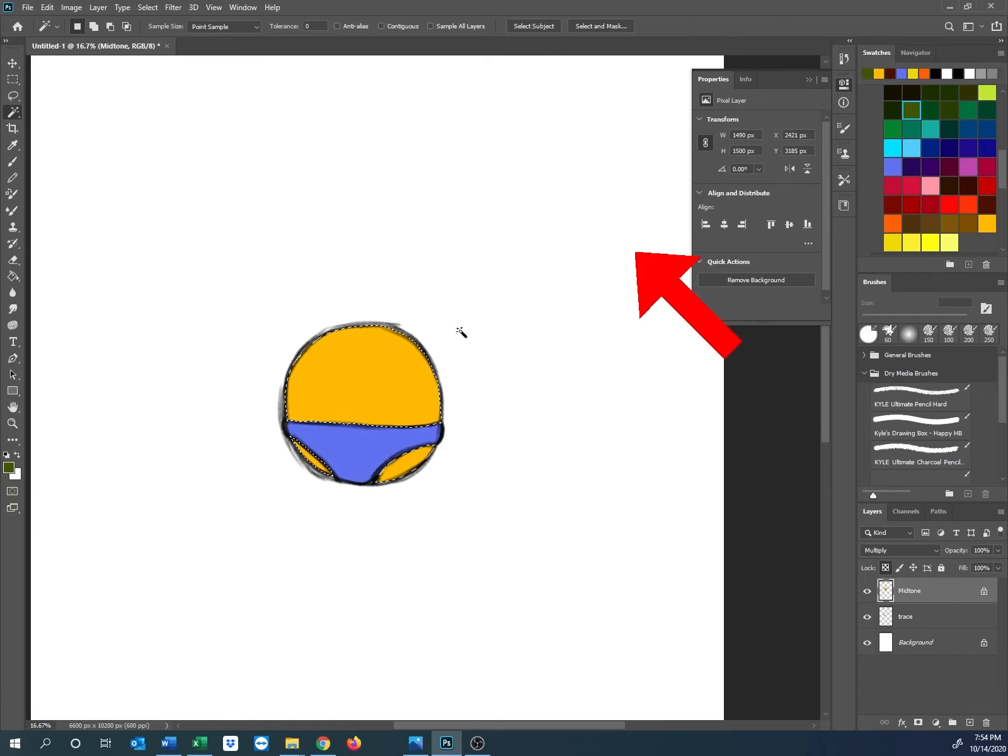
key(alt+BackSpace)
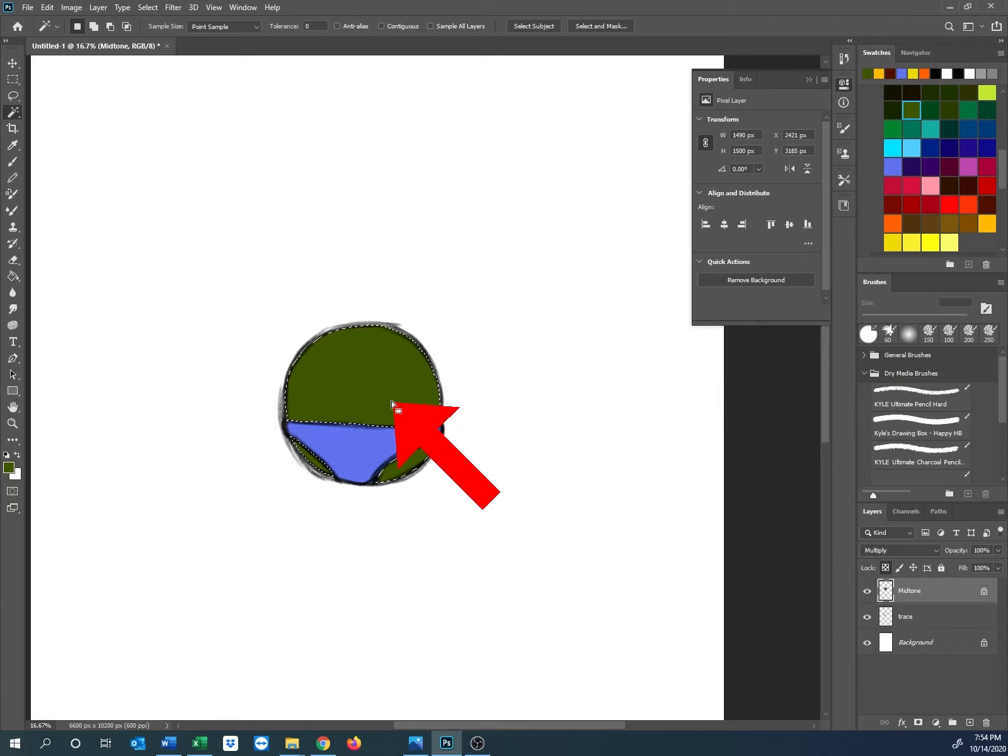
key(ctrl+u)
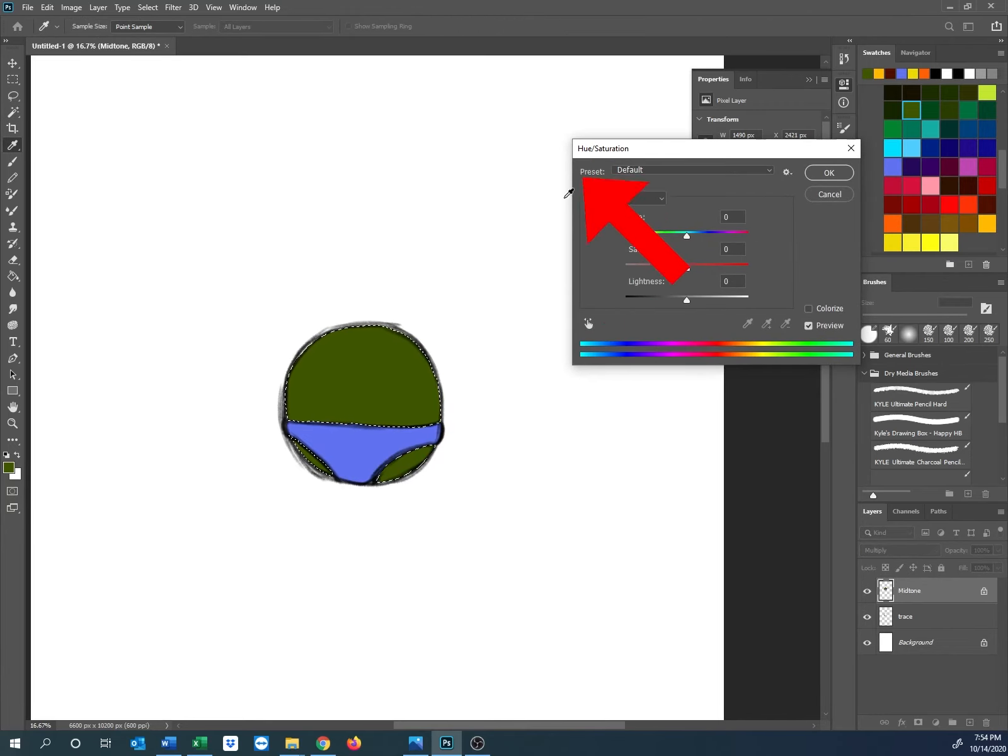
drag(687, 237, 655, 237)
drag(687, 269, 766, 272)
mouse_move(660, 235)
mouse_down()
mouse_move(637, 234)
mouse_move(668, 242)
mouse_up()
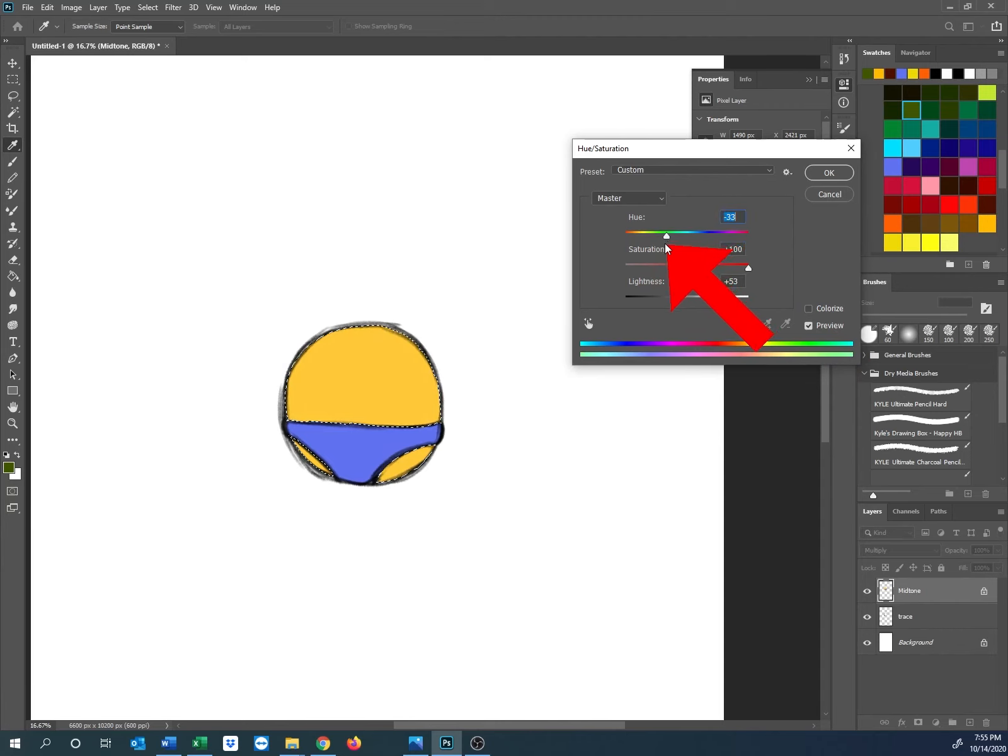
click(829, 172)
key(w)
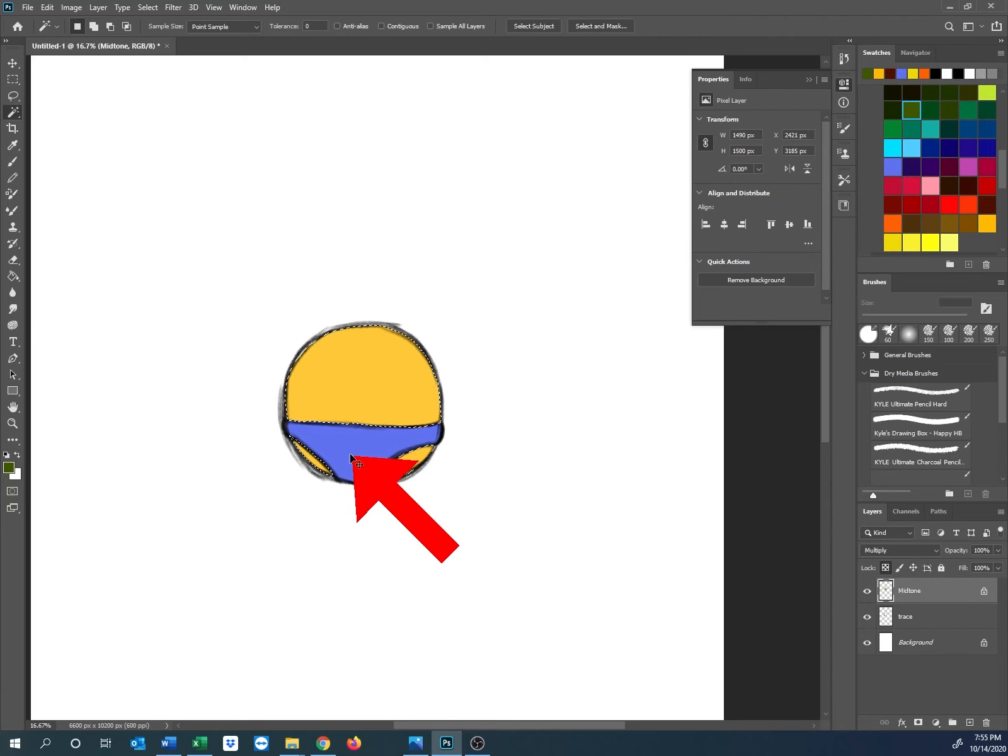
Hide the selection edges and recolour the selected areas to a brighter yellow with Hue/Saturation, setting Hue to +9.
key(ctrl+d)
key(ctrl+u)
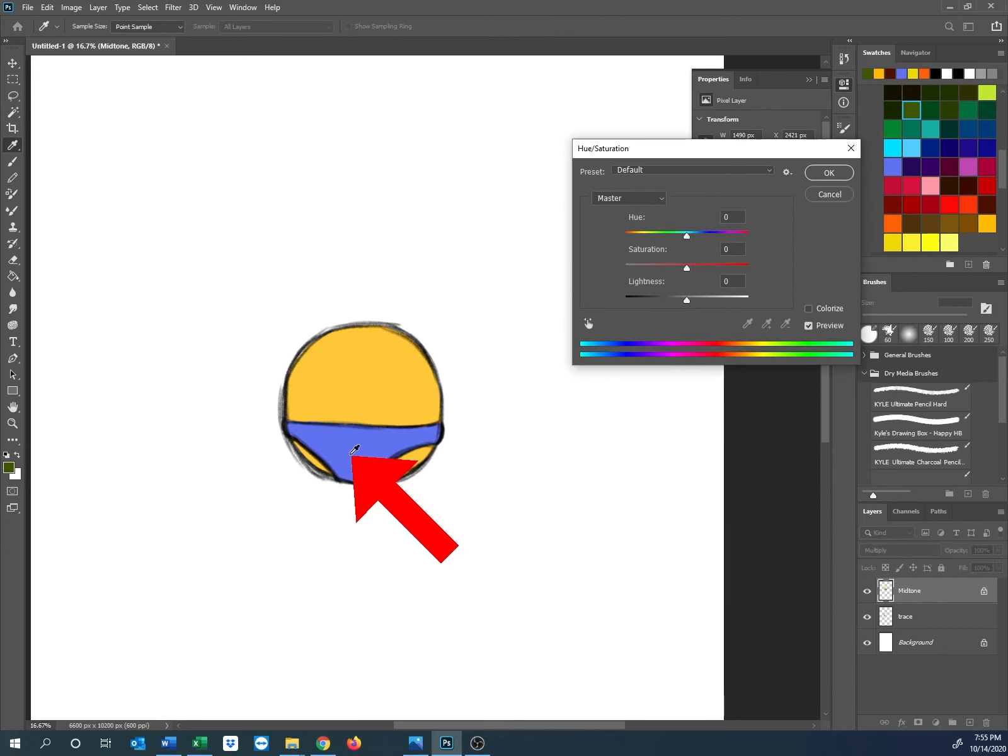
drag(686, 238, 732, 273)
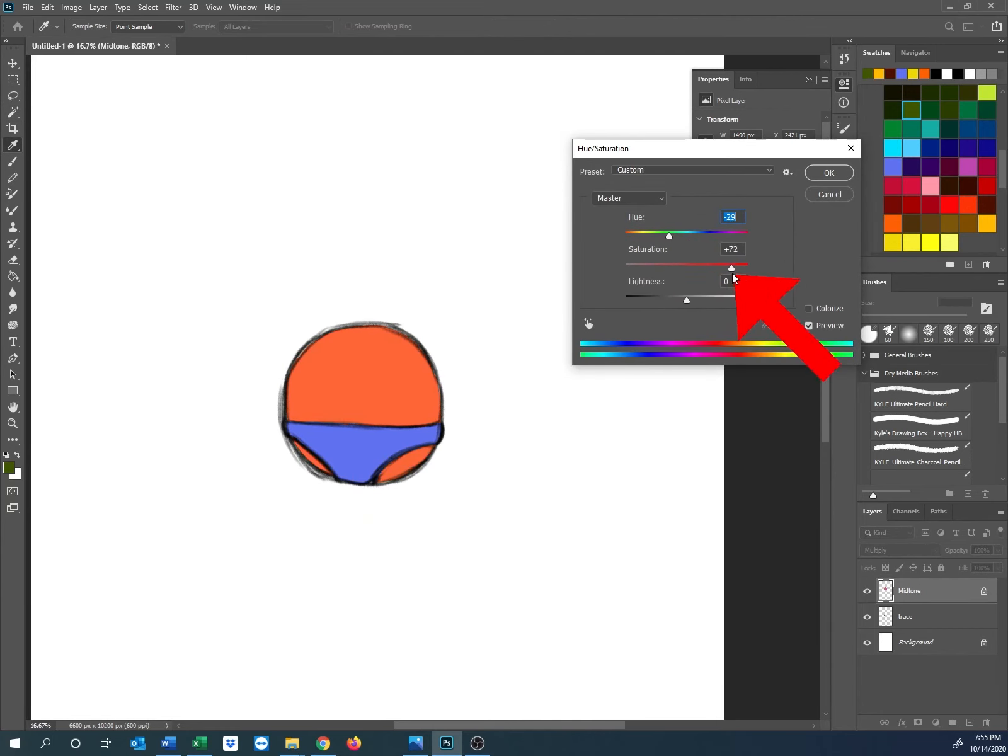
mouse_move(677, 234)
mouse_down()
mouse_move(708, 235)
mouse_move(692, 236)
mouse_up()
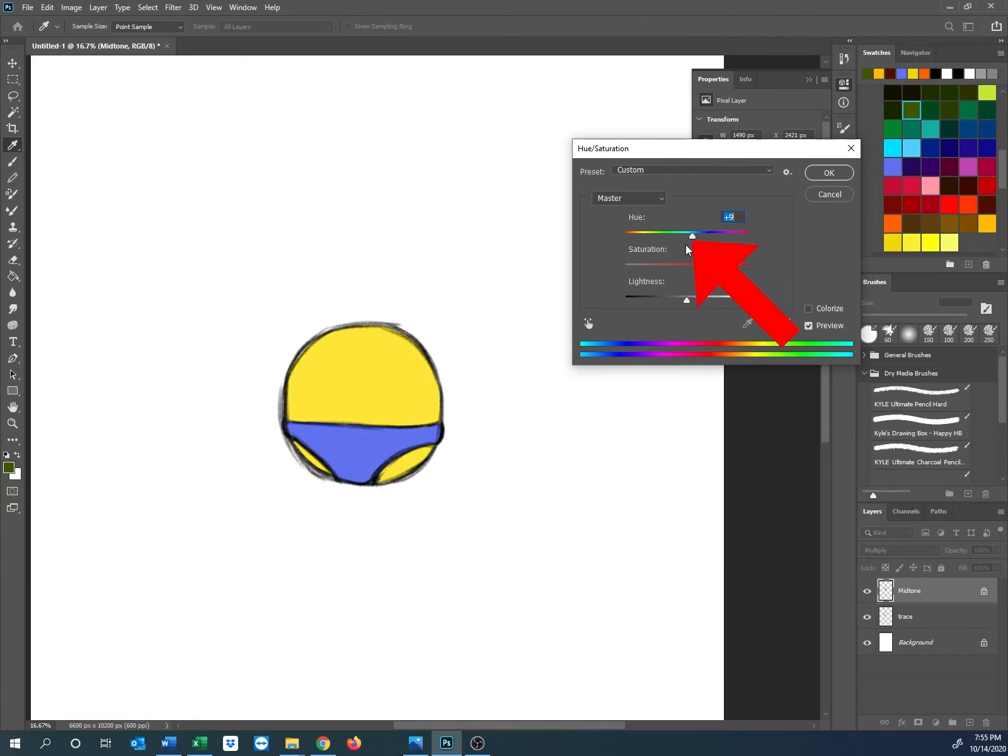
click(829, 173)
key(w)
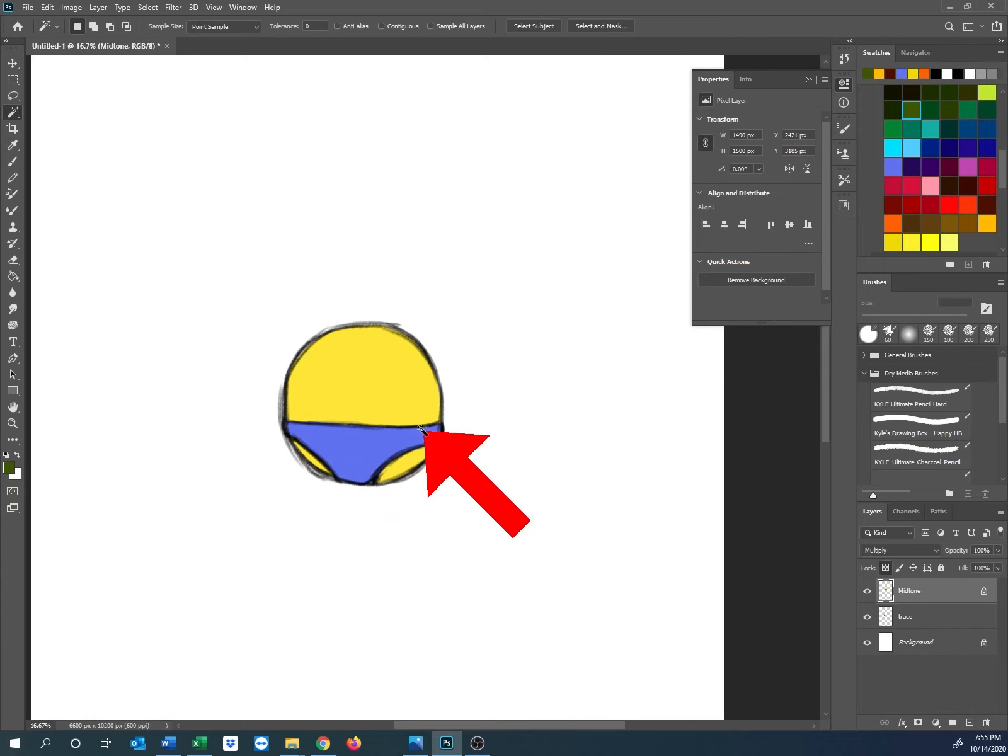
Deselect the yellow areas, and hide and reshow the trace layer to check the flat colours.
click(416, 340)
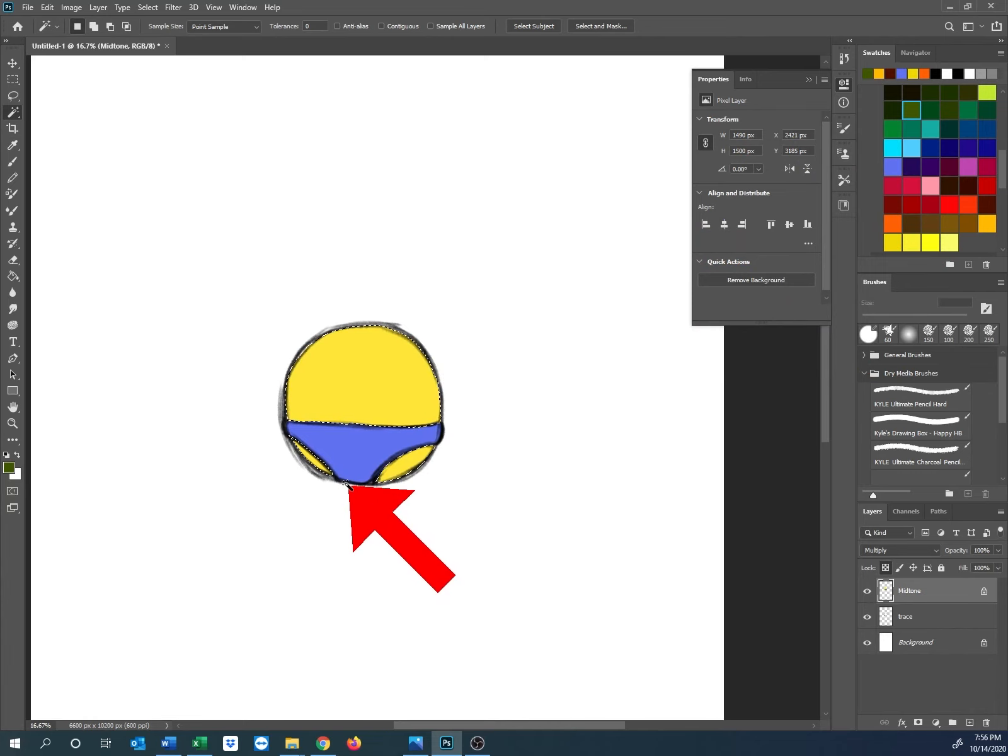
key(ctrl+d)
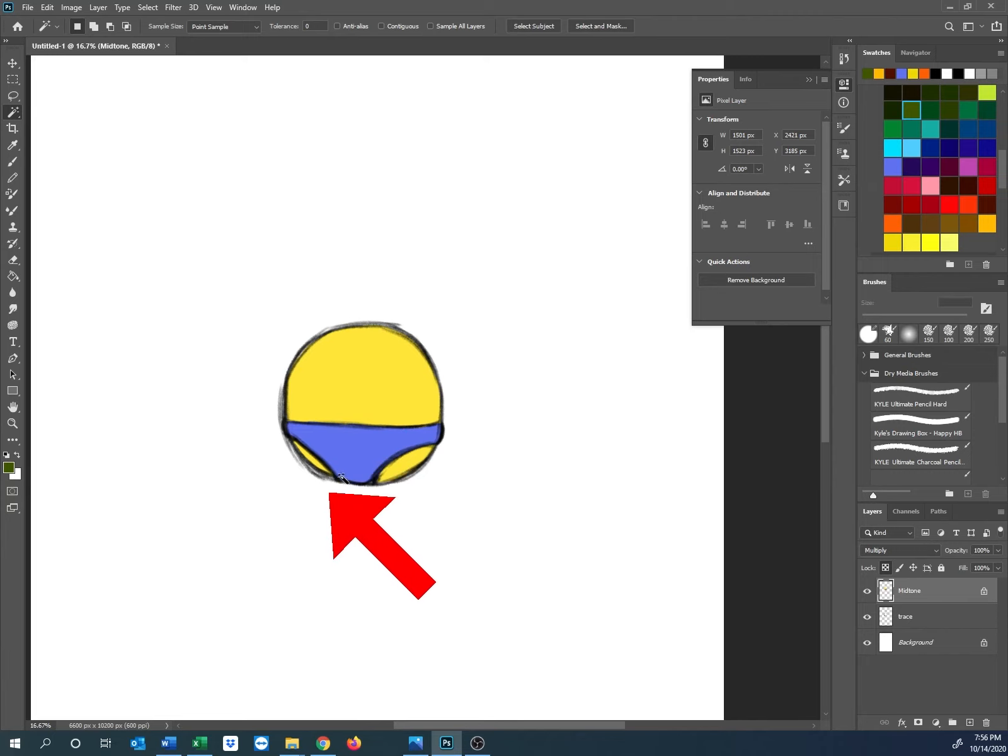
click(867, 617)
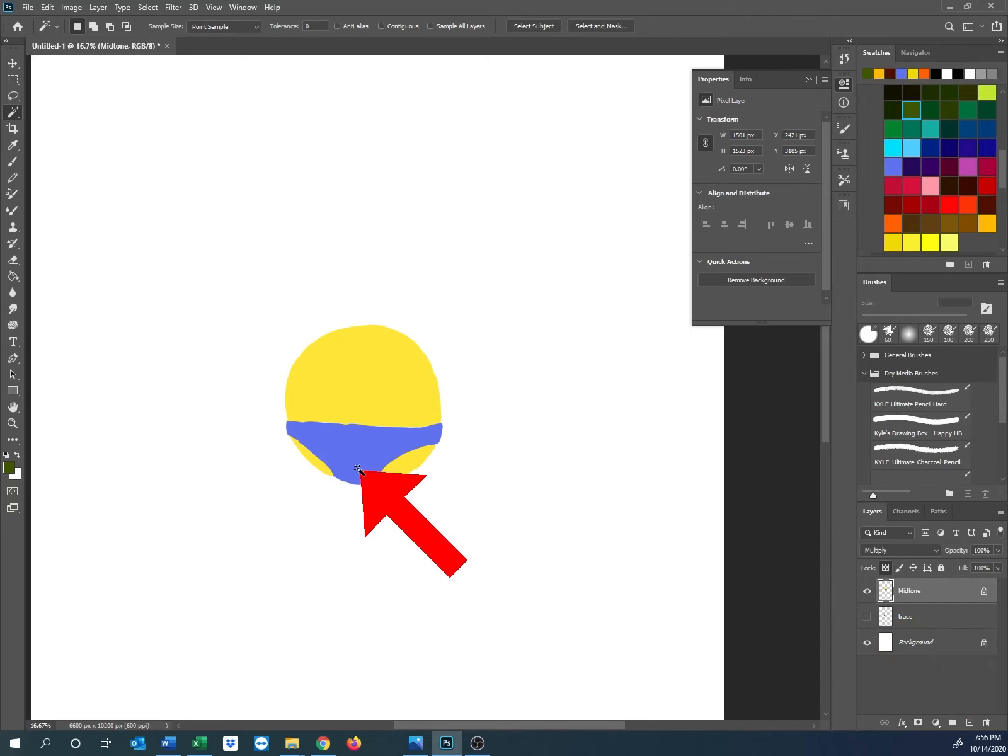
click(868, 616)
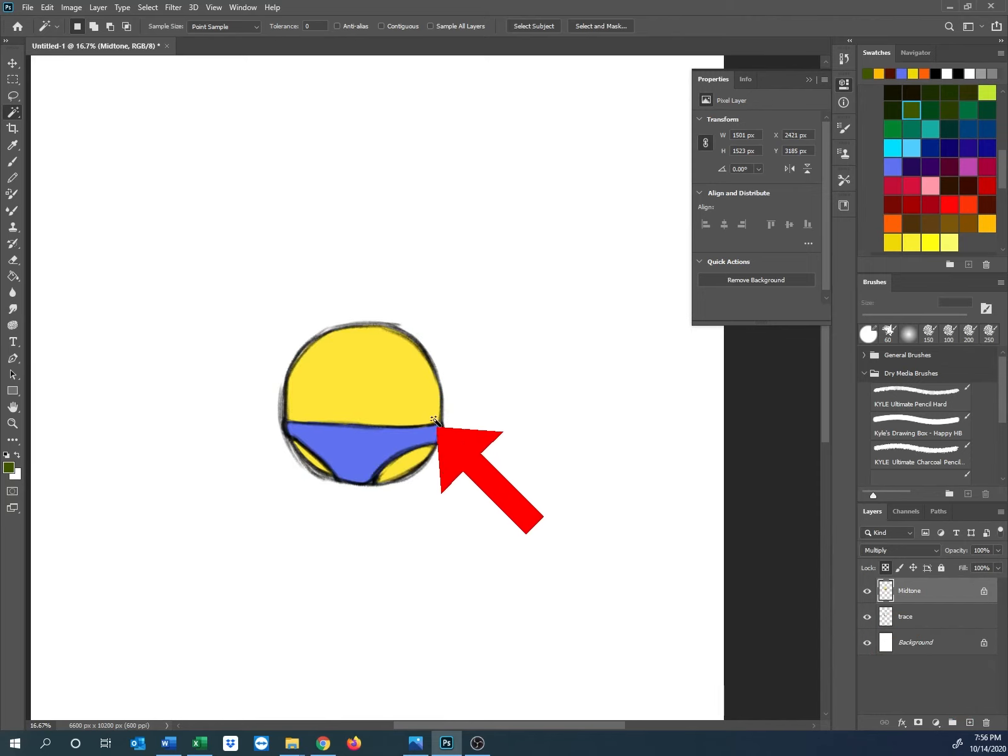